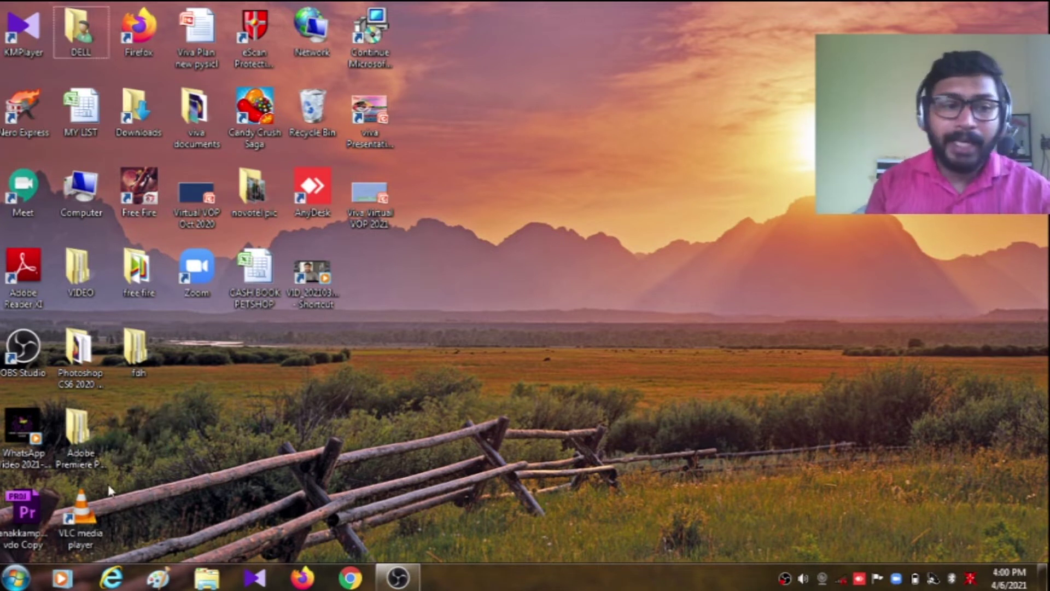
- Launch VLC media player and start a Convert / Save job
{"action": "left_click", "coordinate": [88, 505]}
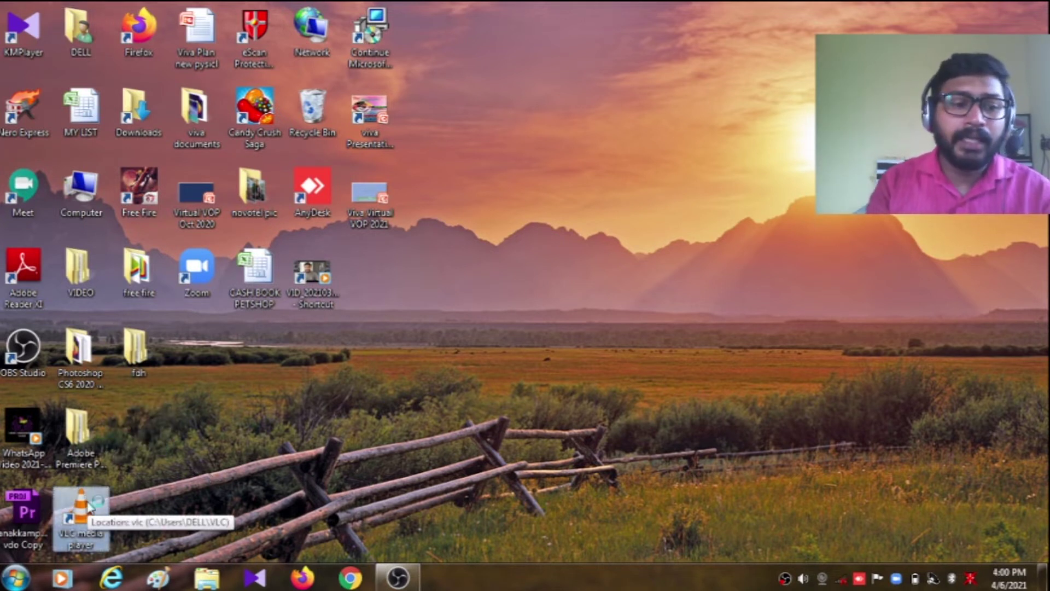
{"action": "double_click", "coordinate": [87, 506]}
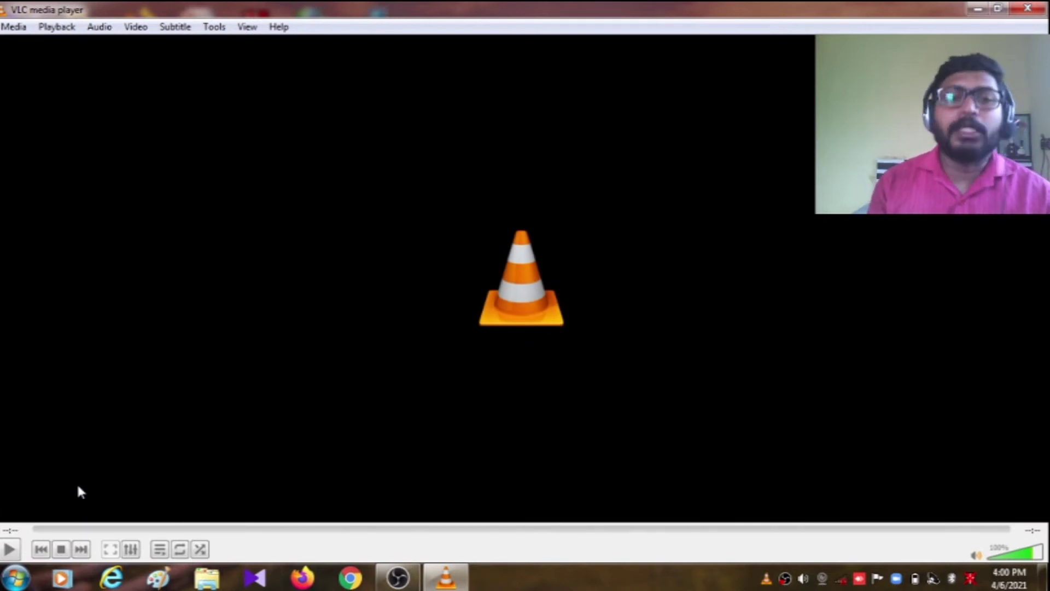
{"action": "left_click", "coordinate": [14, 27]}
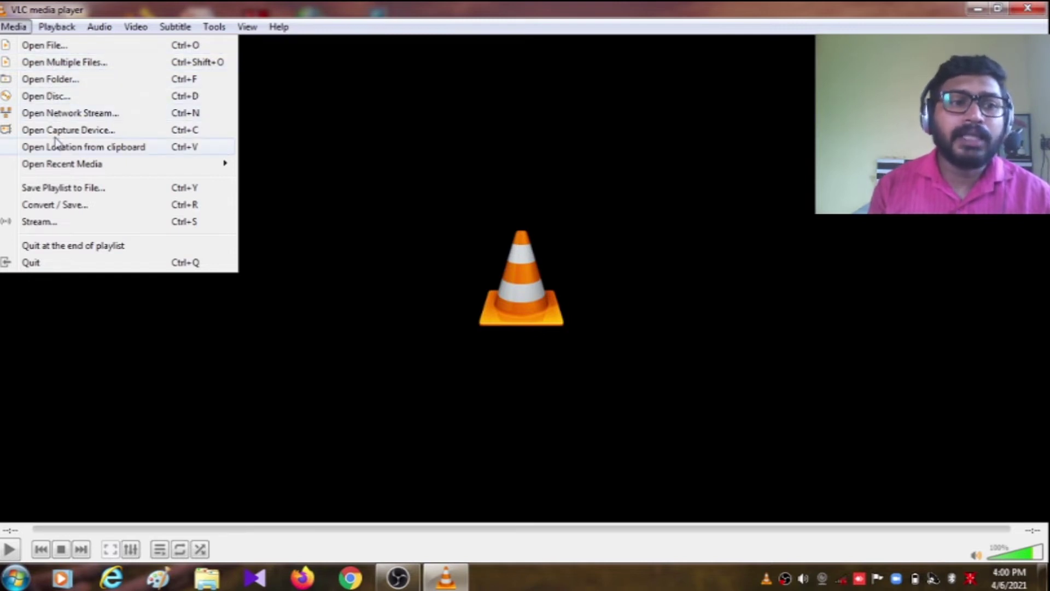
{"action": "left_click", "coordinate": [69, 210]}
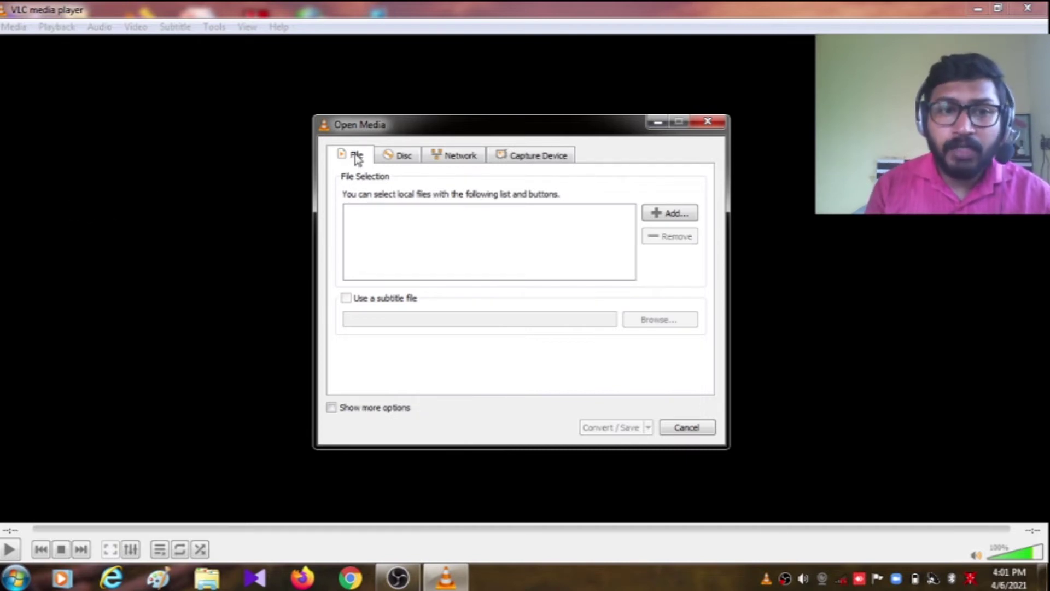
{"action": "left_click", "coordinate": [673, 213]}
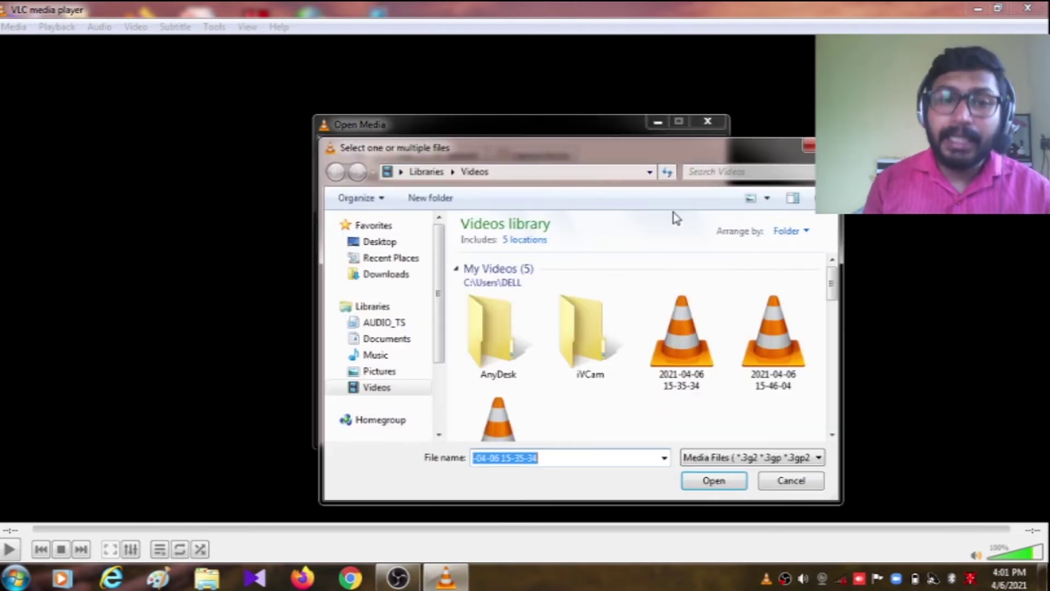
{"action": "mouse_move", "coordinate": [831, 287]}
{"action": "left_mouse_down"}
{"action": "mouse_move", "coordinate": [834, 327]}
{"action": "mouse_move", "coordinate": [833, 307]}
{"action": "left_mouse_up"}
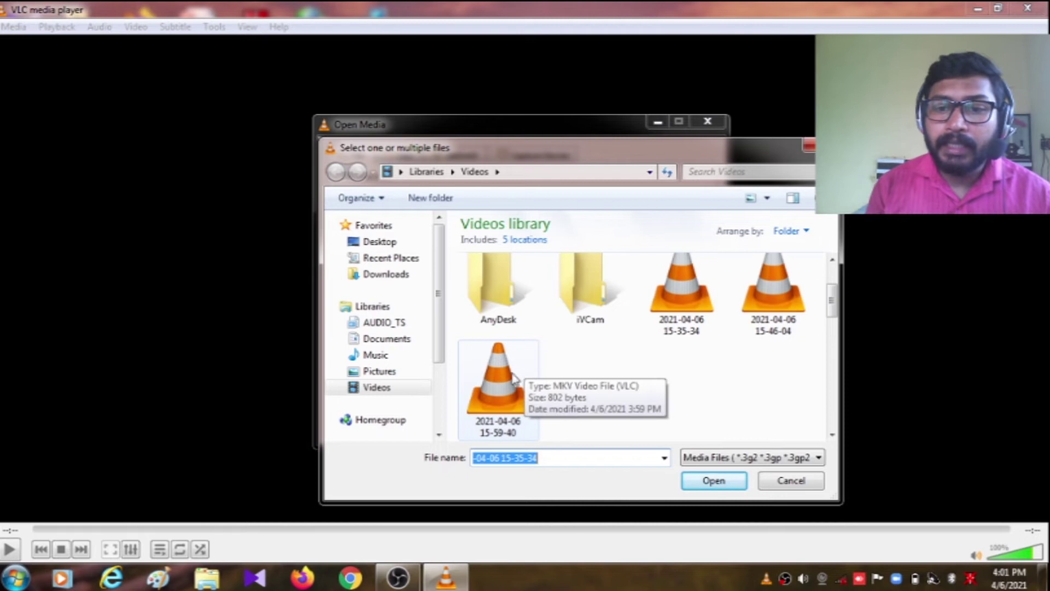
{"action": "left_click", "coordinate": [773, 319]}
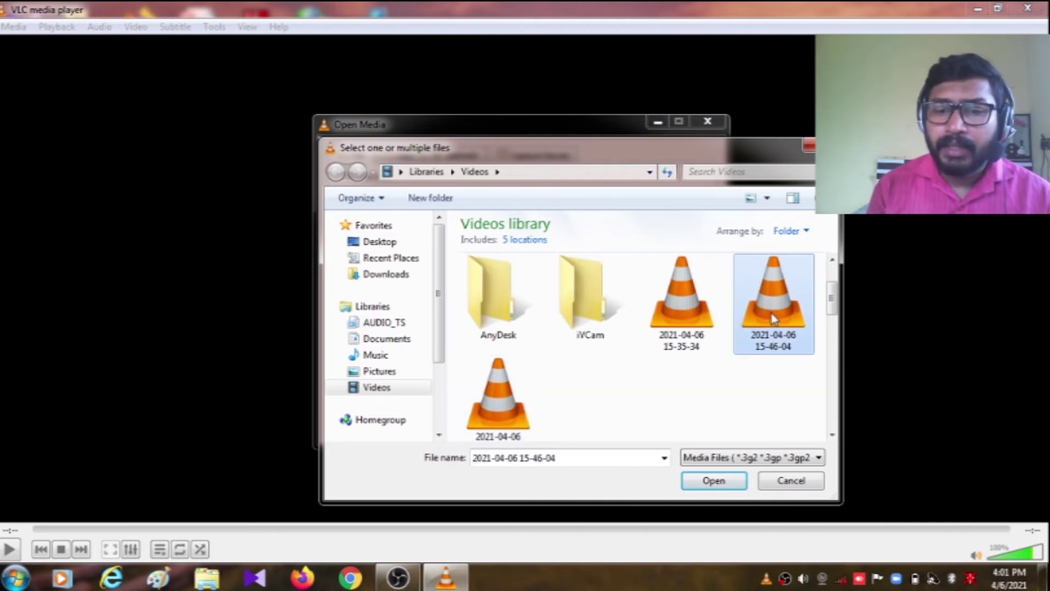
{"action": "left_click", "coordinate": [693, 482]}
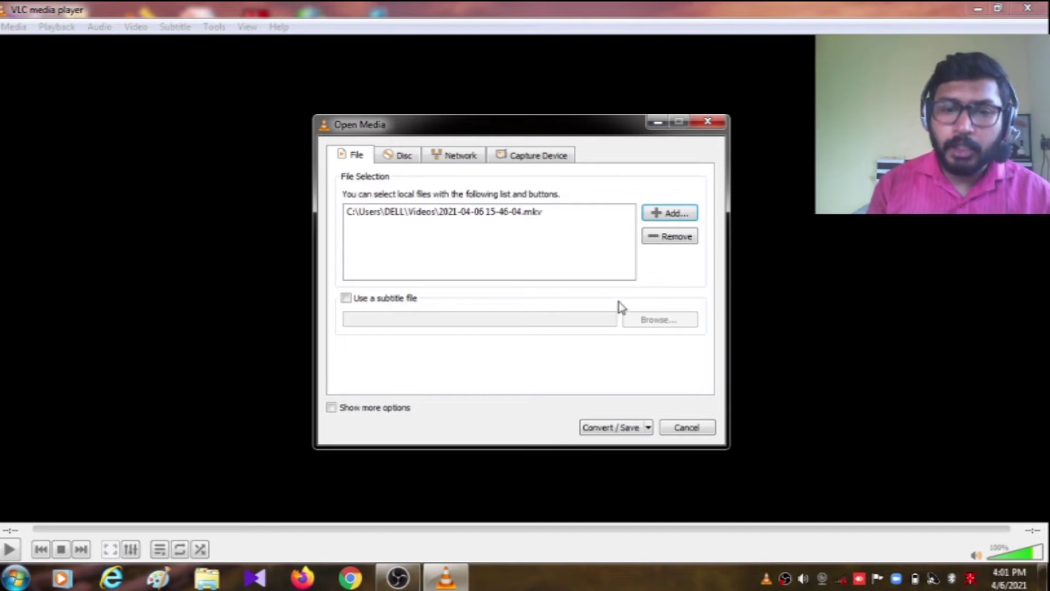
{"action": "left_click", "coordinate": [608, 429]}
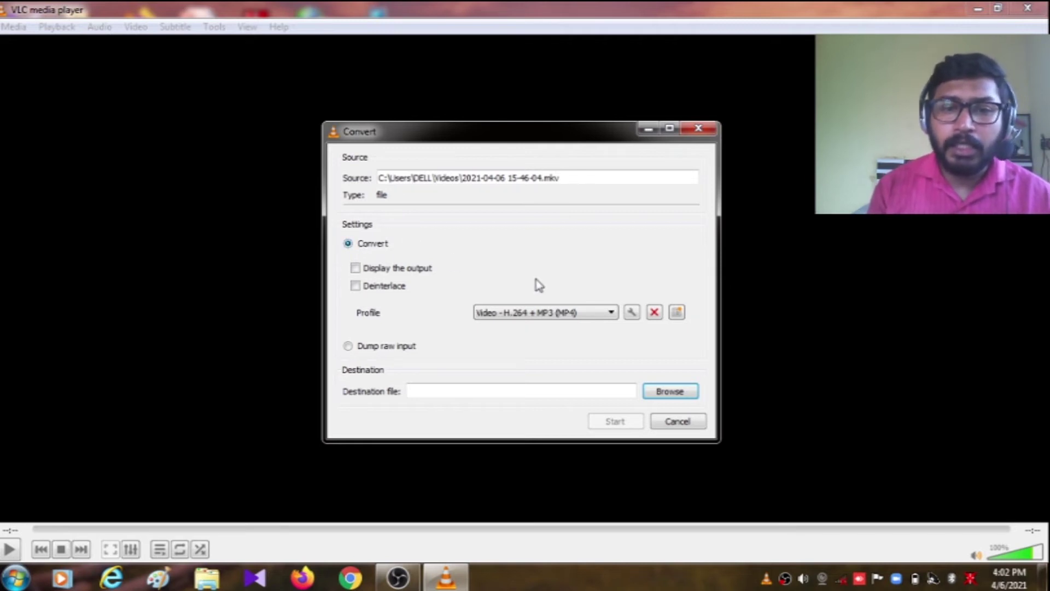
- Choose the Video - H.264 + MP3 (MP4) profile and edit it, keeping the original video track enabled
{"action": "left_click", "coordinate": [613, 315]}
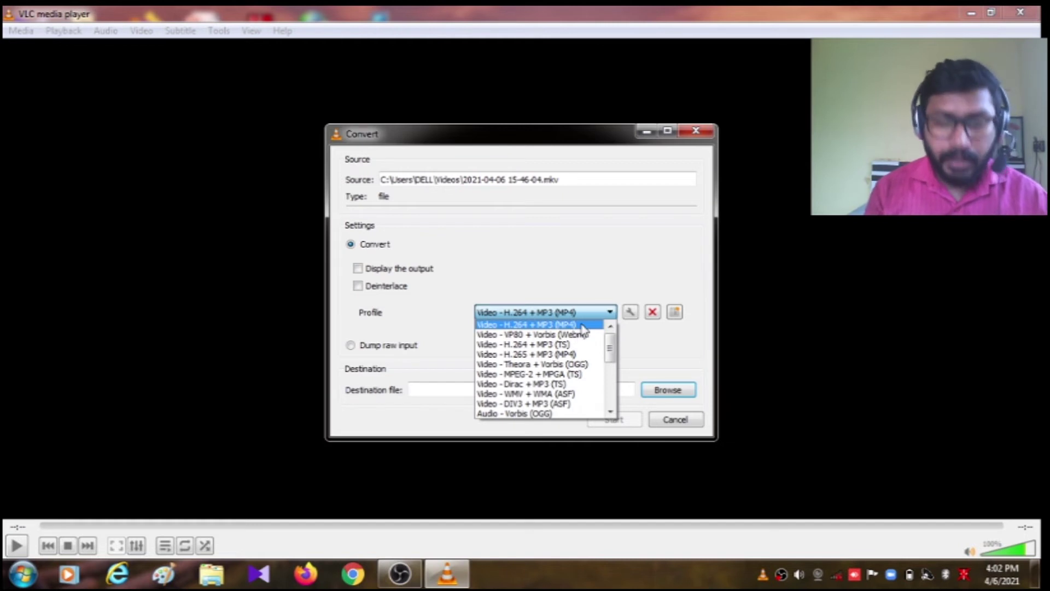
{"action": "left_click", "coordinate": [582, 325]}
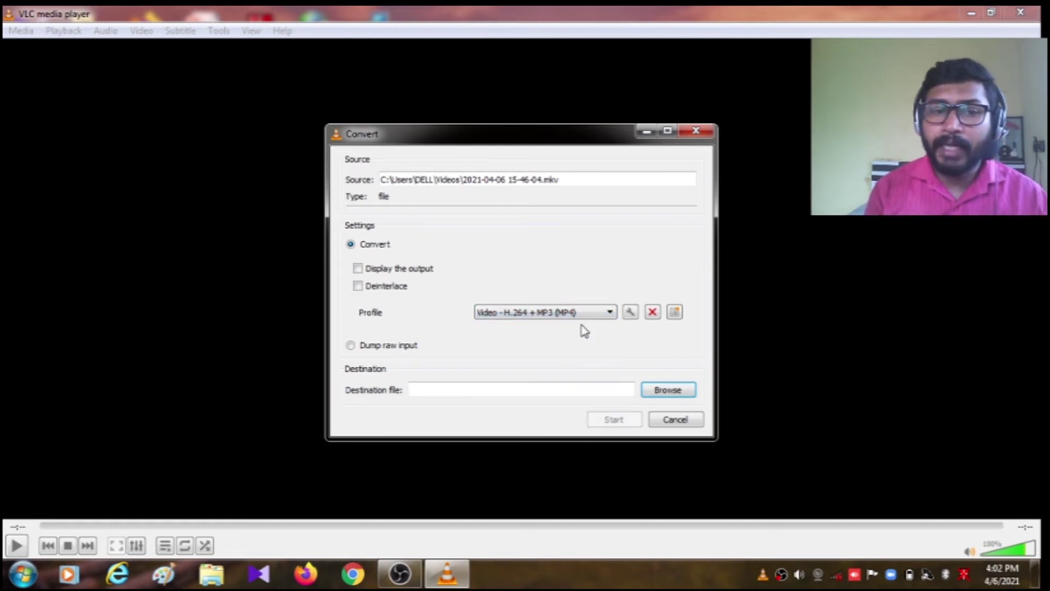
{"action": "left_click", "coordinate": [630, 312]}
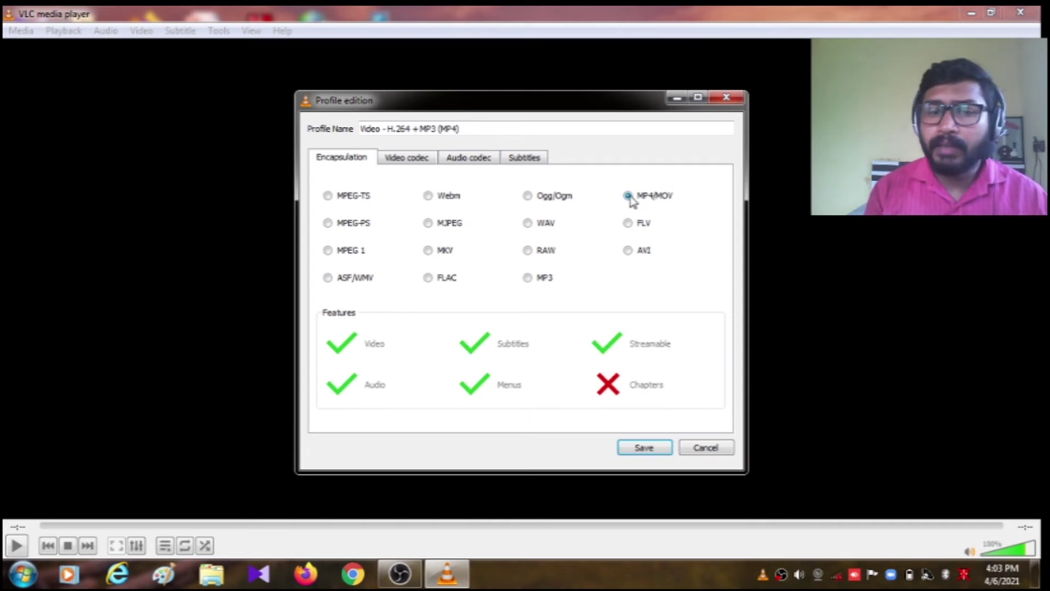
{"action": "left_click", "coordinate": [406, 159]}
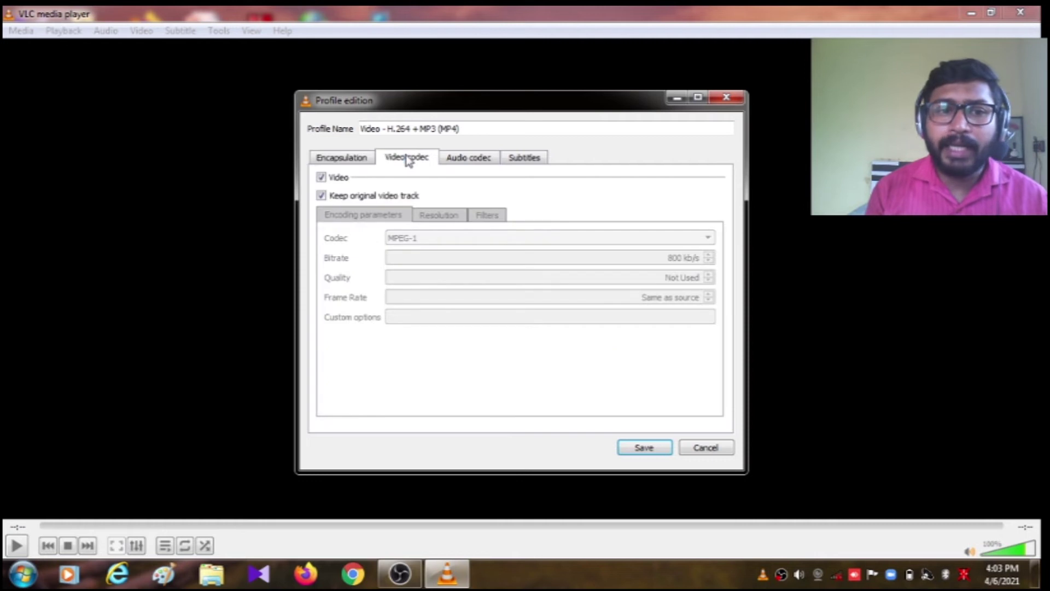
{"action": "left_click", "coordinate": [321, 196]}
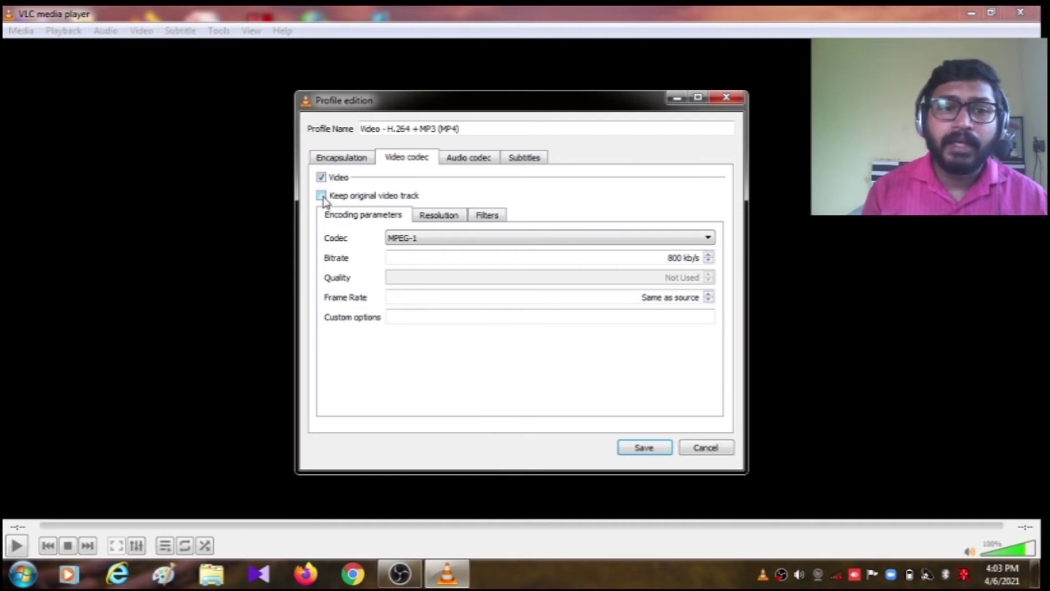
{"action": "left_click", "coordinate": [322, 196]}
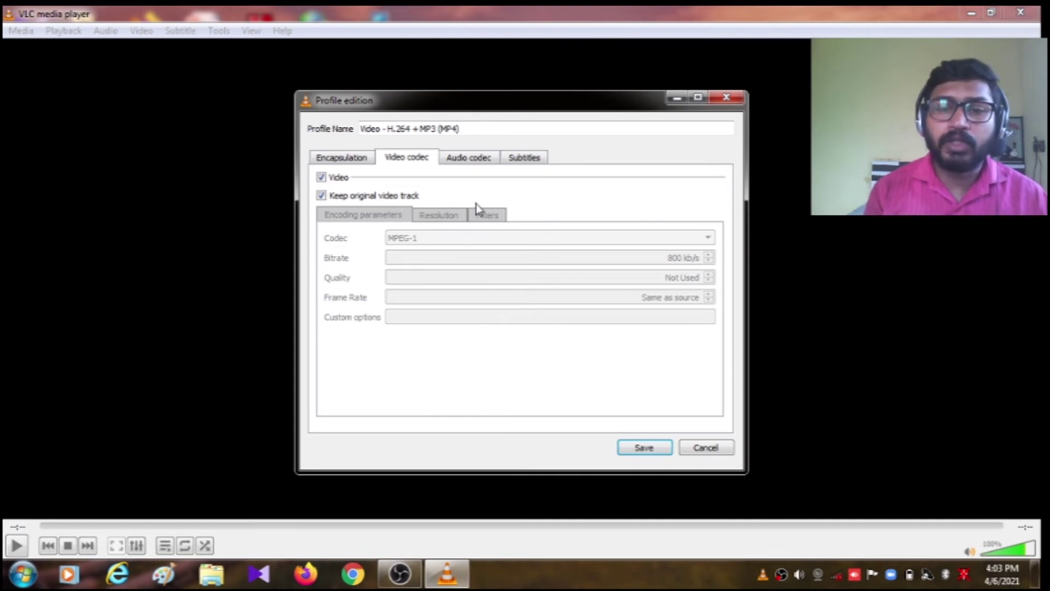
- Keep the original audio track enabled in the profile's audio codec settings and save the profile
{"action": "left_click", "coordinate": [478, 162]}
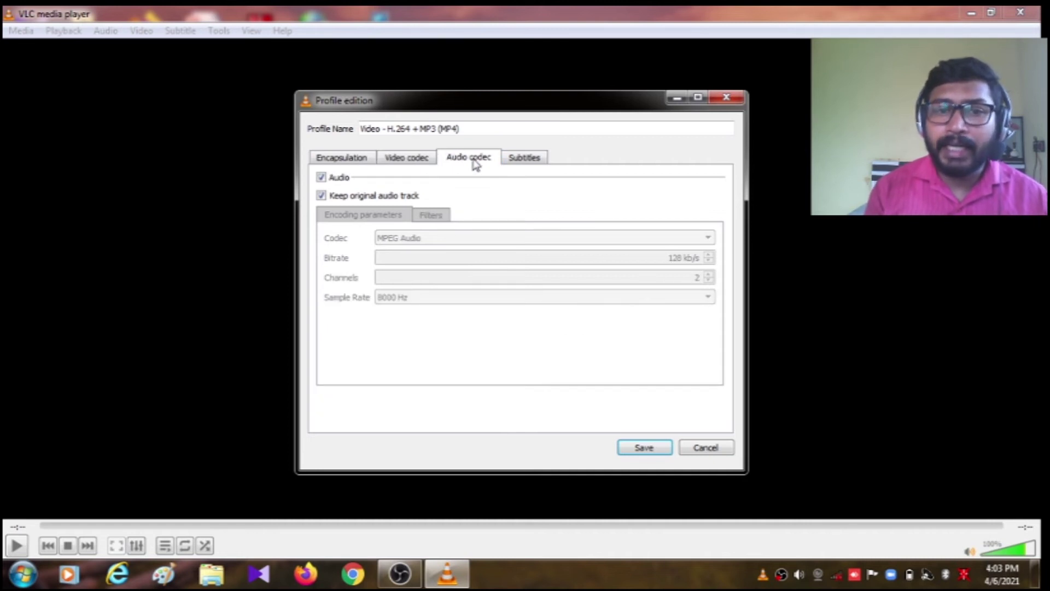
{"action": "left_click", "coordinate": [321, 196]}
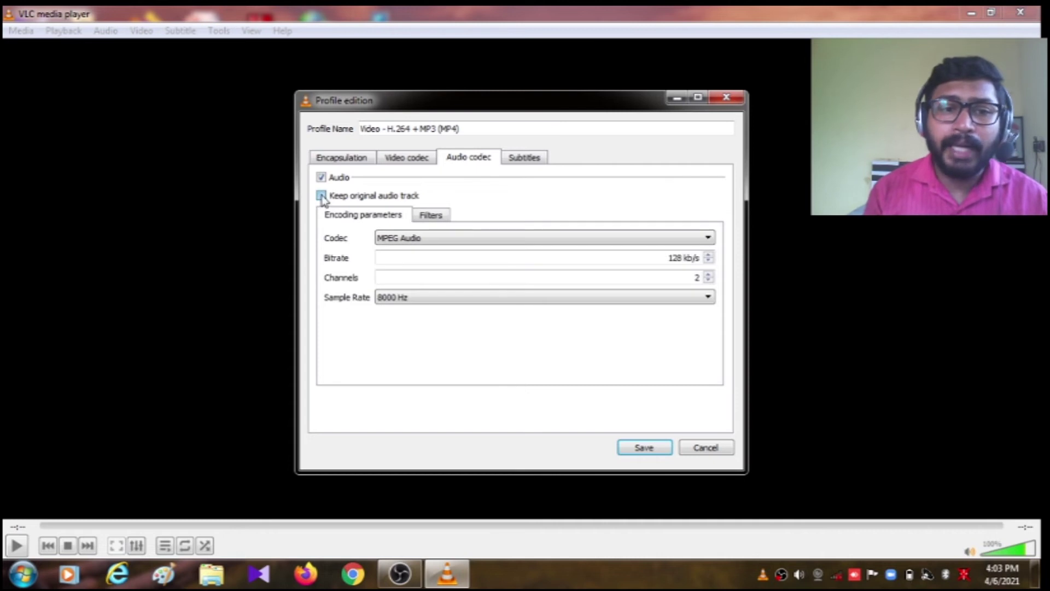
{"action": "left_click", "coordinate": [322, 197]}
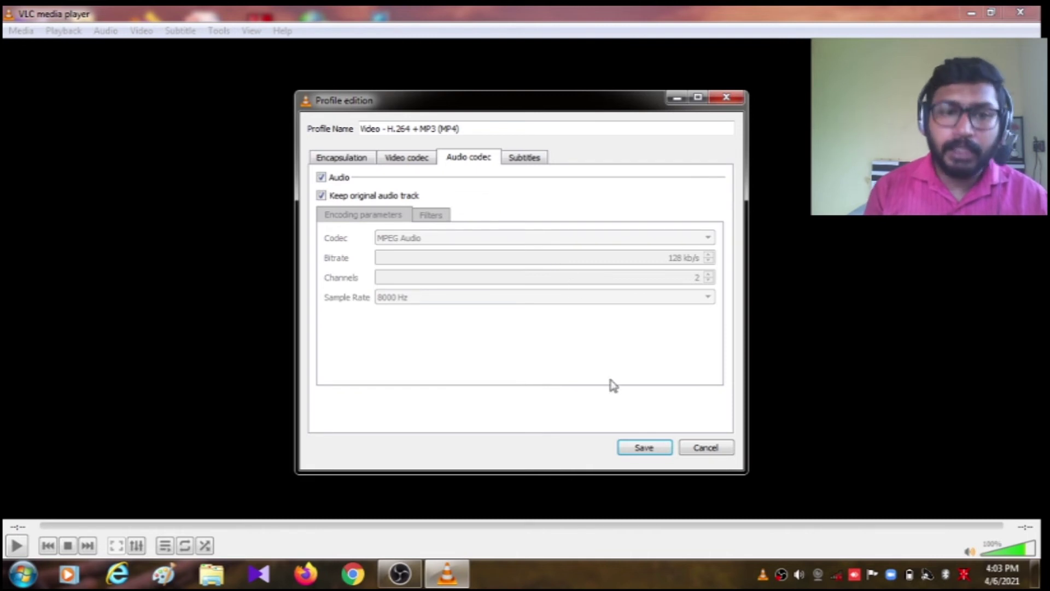
{"action": "left_click", "coordinate": [644, 448]}
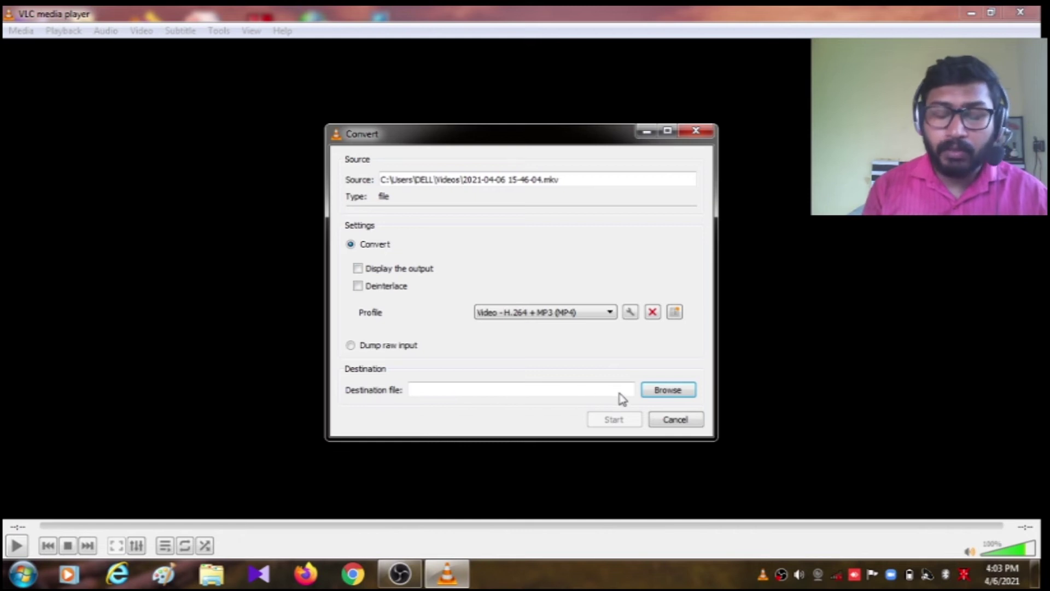
- Set the destination file to "mkv to mp4" on the Desktop as an MP4 container and start the conversion
{"action": "left_click", "coordinate": [661, 393]}
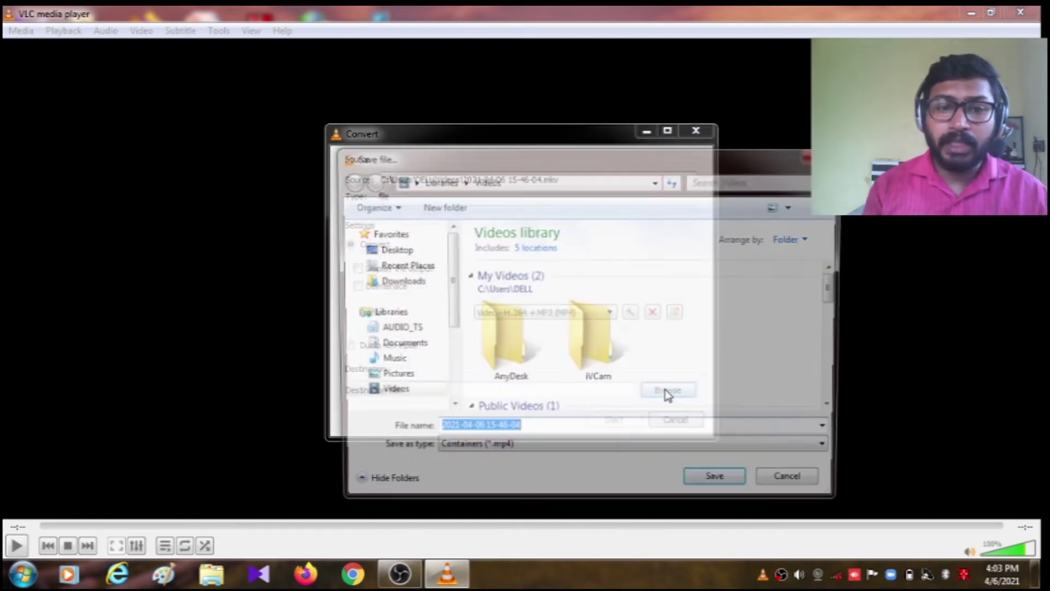
{"action": "left_click", "coordinate": [399, 249]}
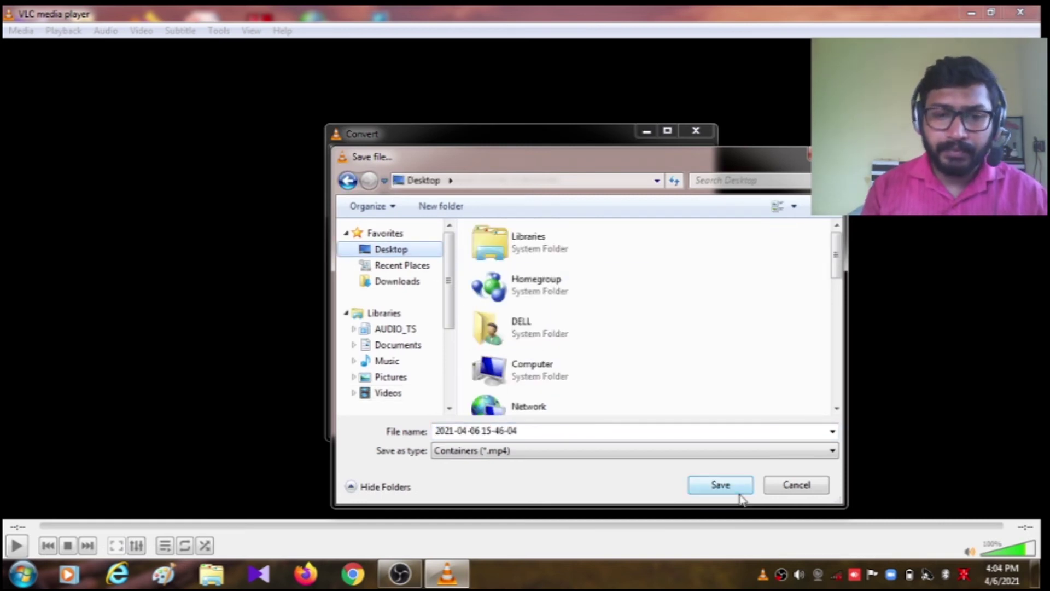
{"action": "left_click", "coordinate": [613, 432]}
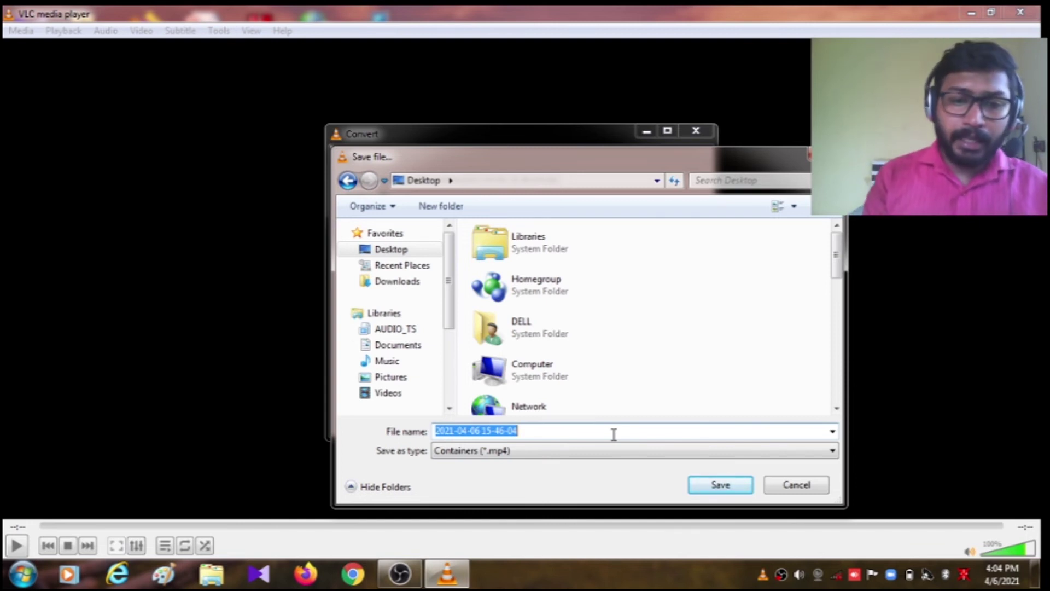
{"action": "type", "text": "m"}
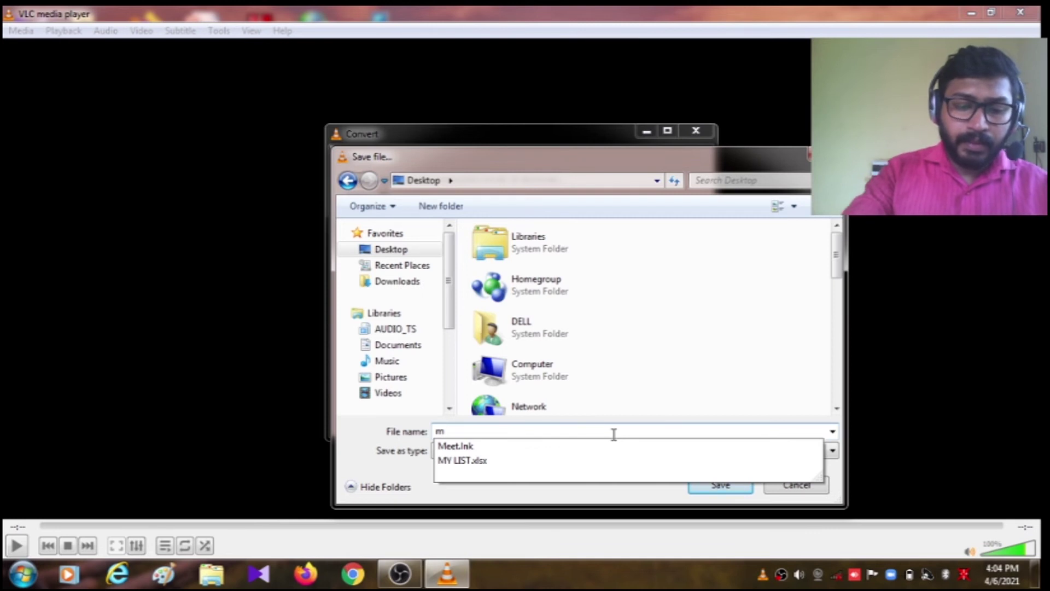
{"action": "type", "text": "kv to"}
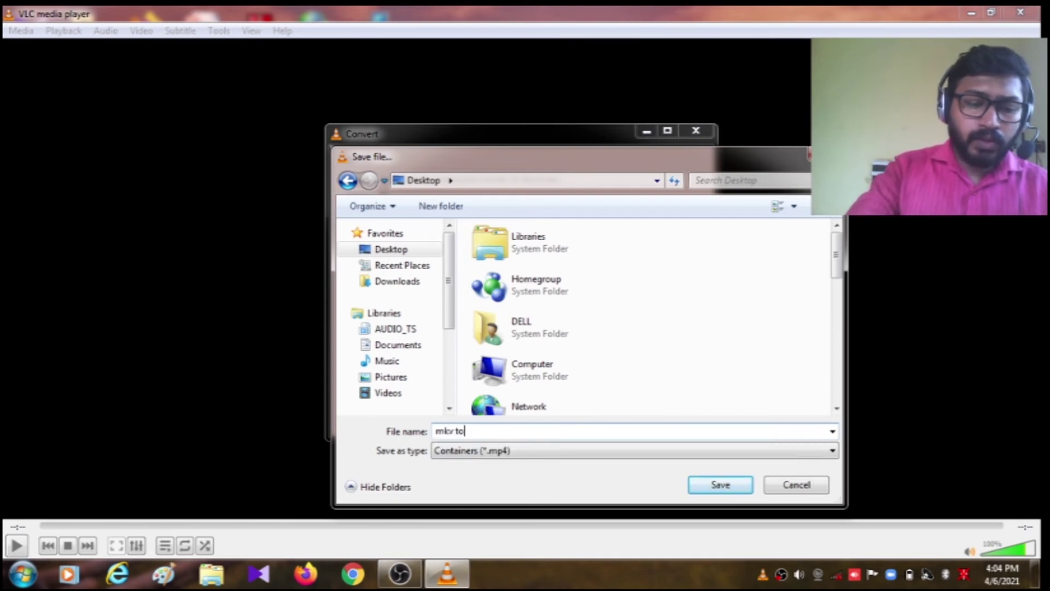
{"action": "type", "text": " mp4"}
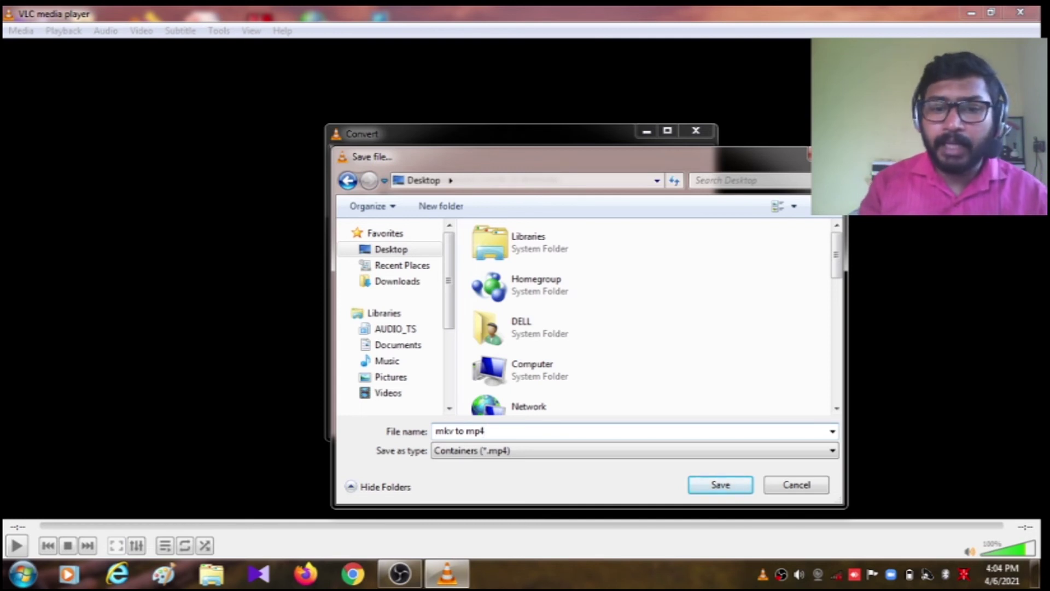
{"action": "key", "text": "Return"}
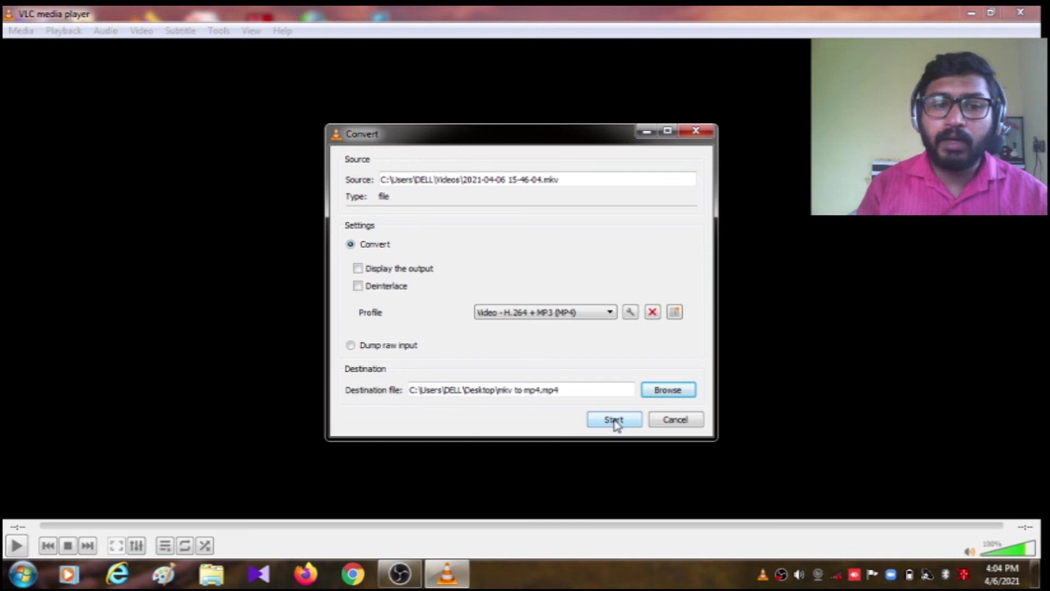
{"action": "left_click", "coordinate": [614, 419]}
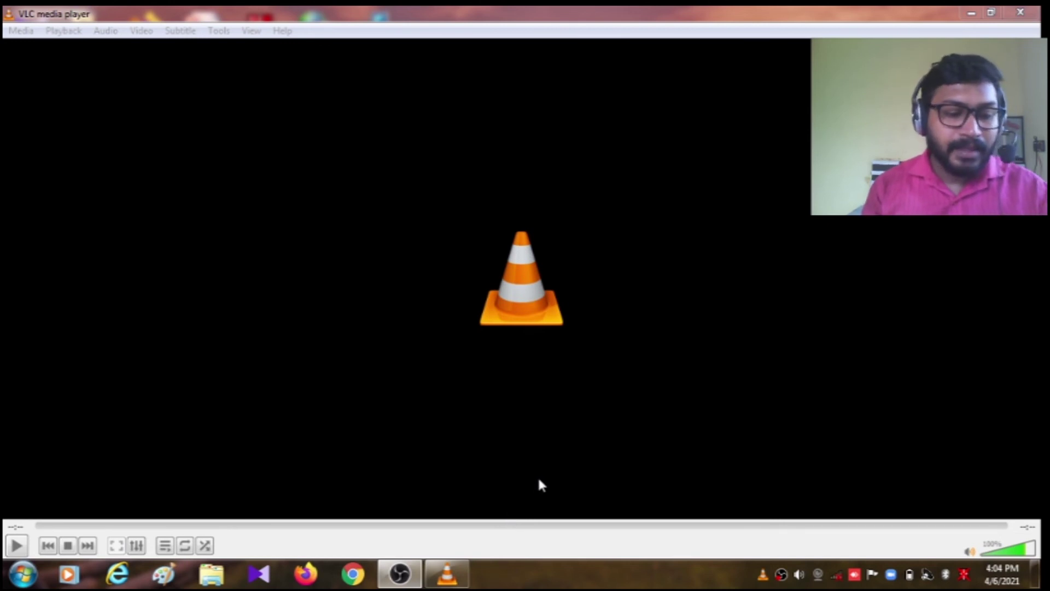
- Play the converted "mkv to mp4" video from the desktop to check it, then pause and close the player
{"action": "key", "text": "super+d"}
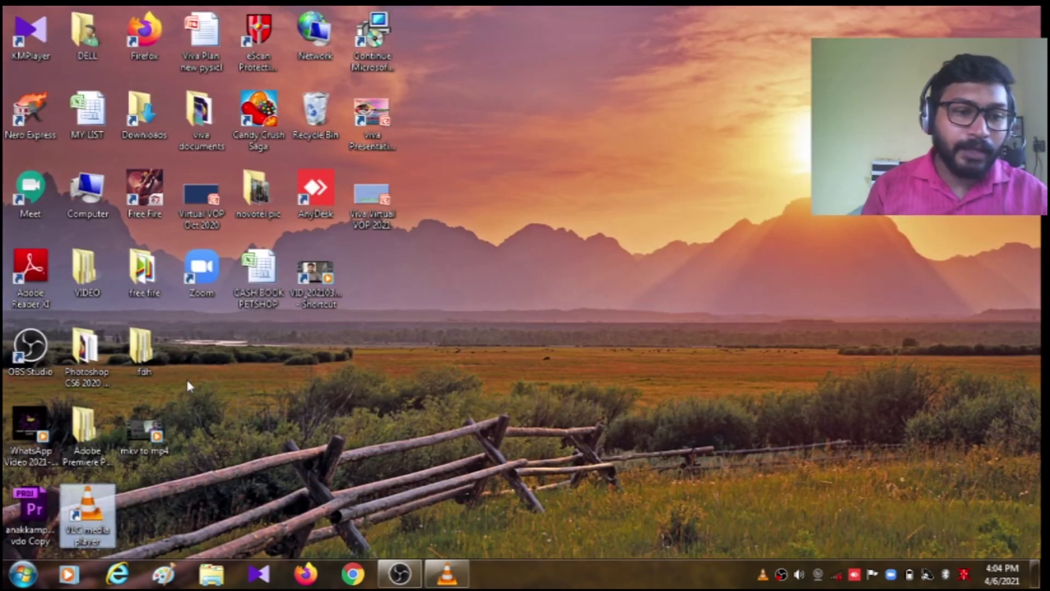
{"action": "left_click", "coordinate": [144, 434]}
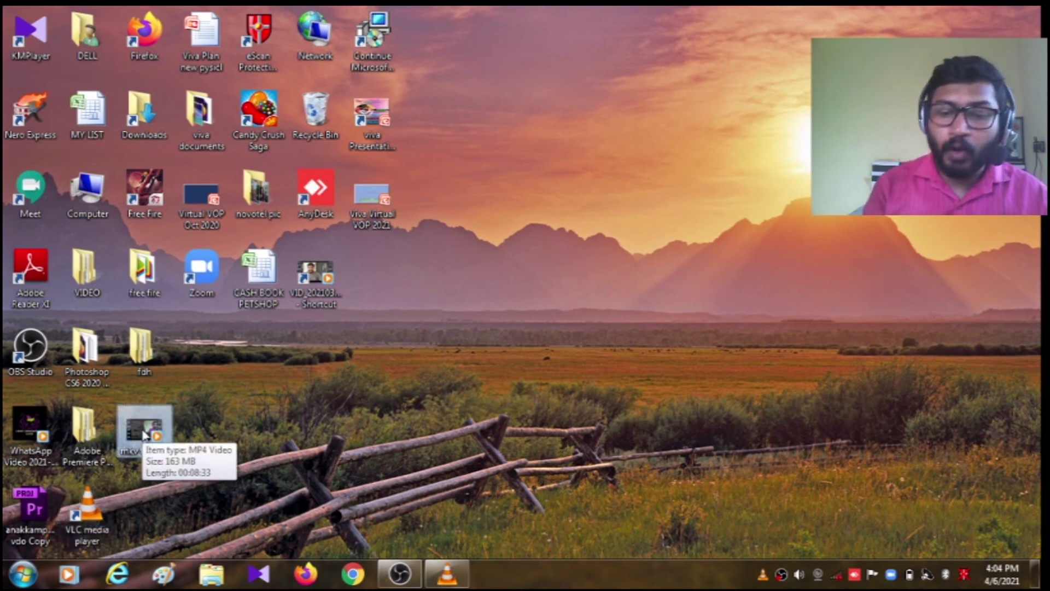
{"action": "double_click", "coordinate": [145, 435]}
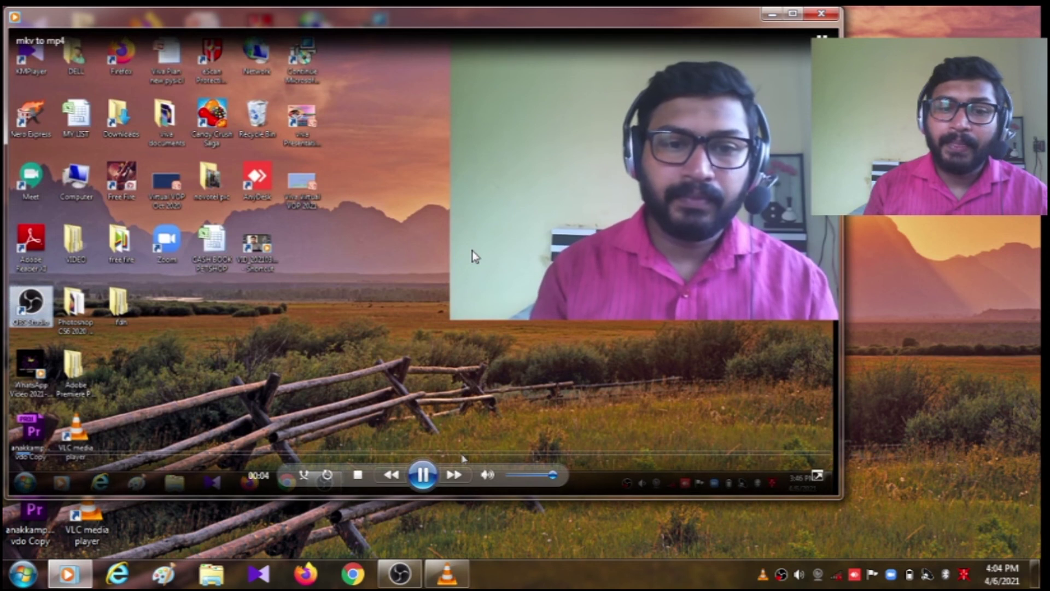
{"action": "left_click", "coordinate": [422, 475]}
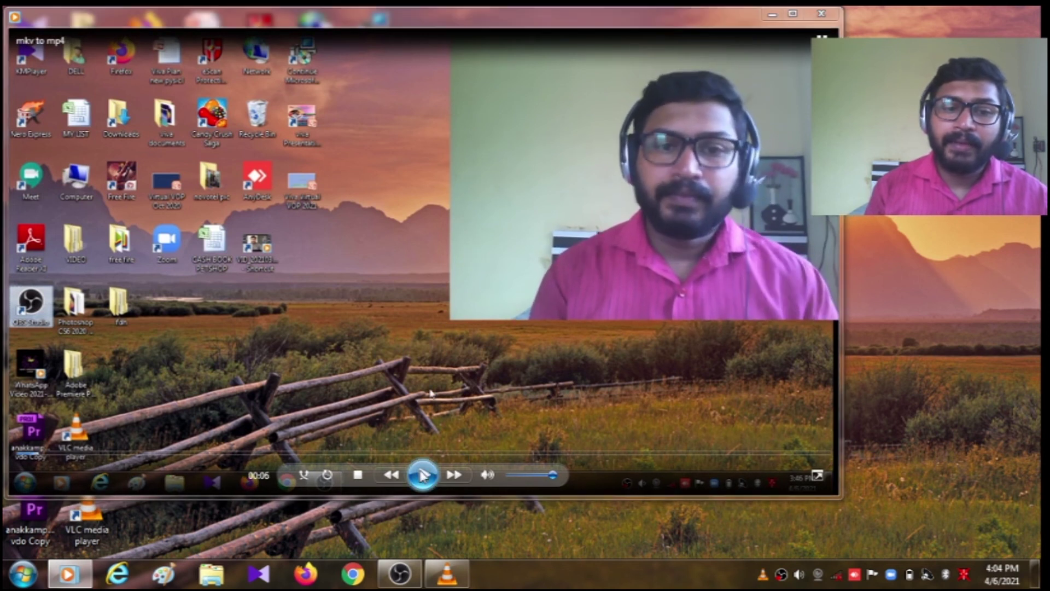
{"action": "left_click", "coordinate": [821, 13]}
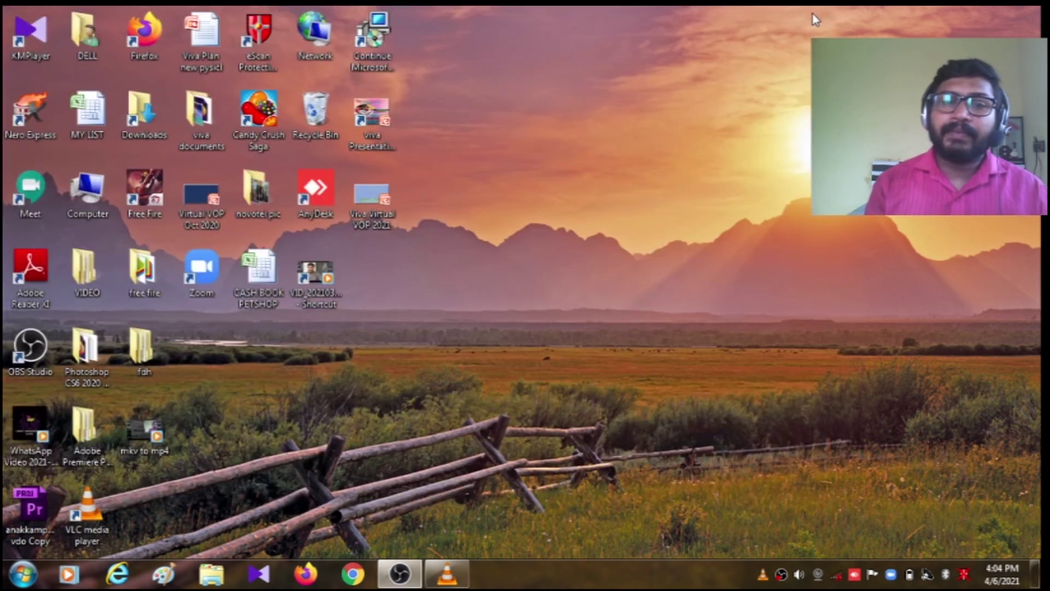